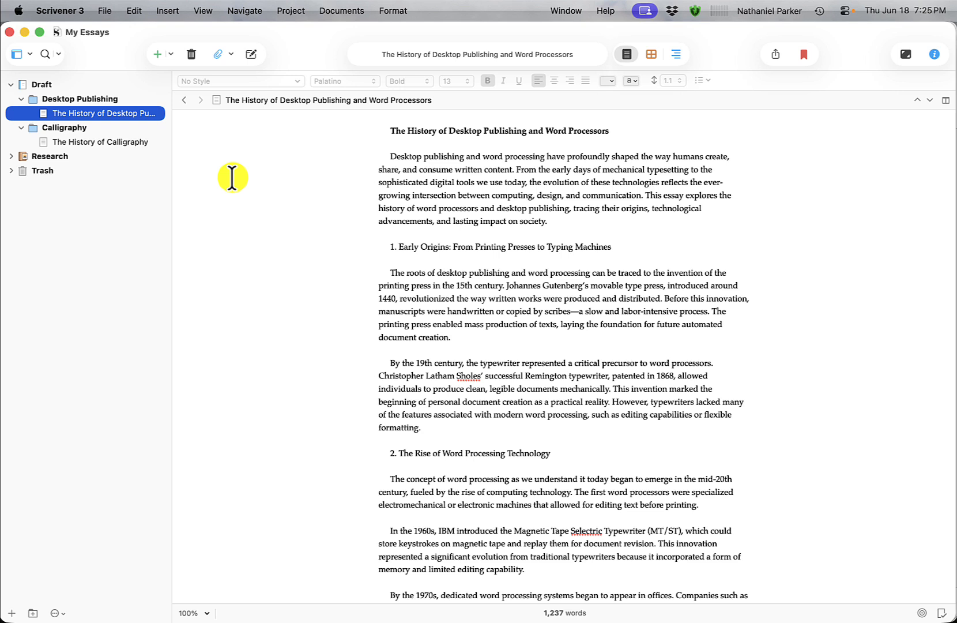
# Open the Compile dialog and set the compile format to Microsoft Word (.docx).
pyautogui.click(105, 11)
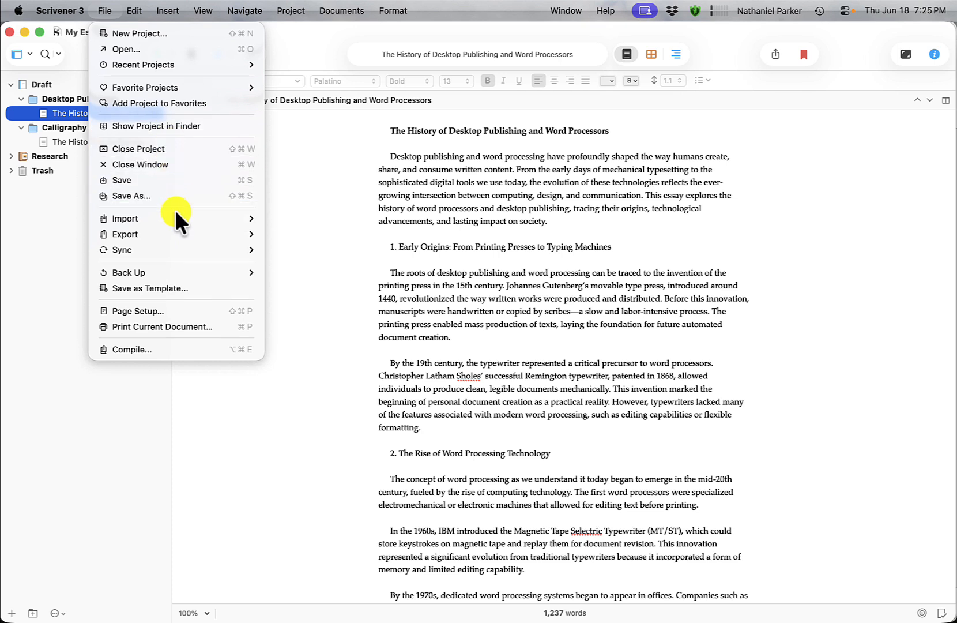
pyautogui.moveTo(181, 233)
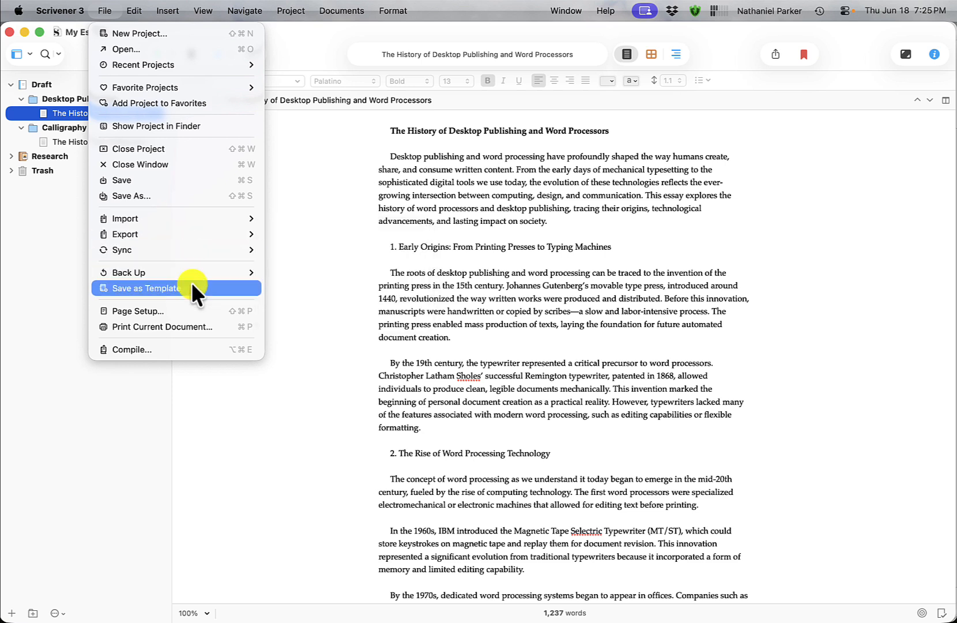
pyautogui.click(200, 345)
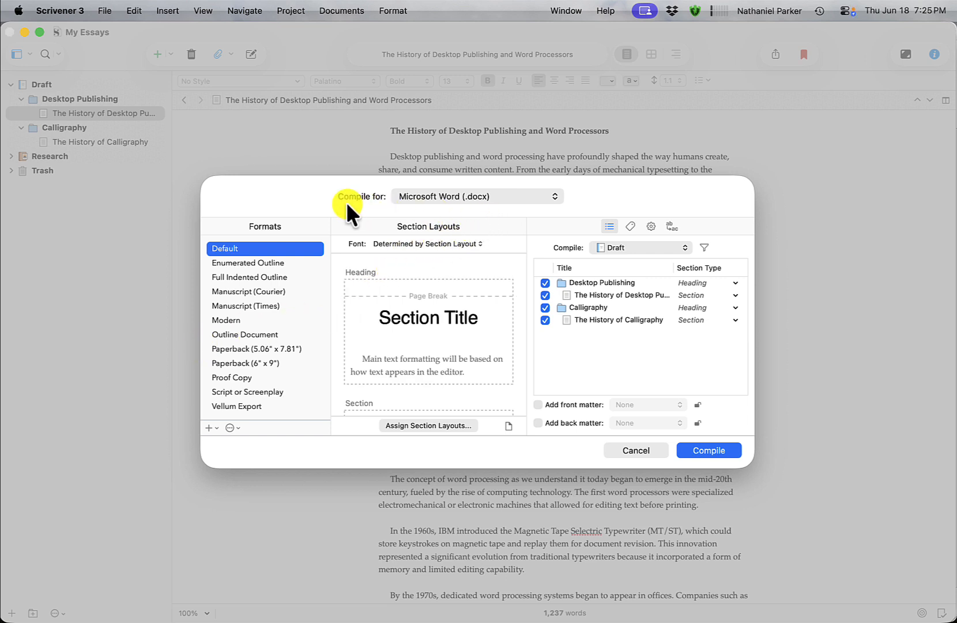
pyautogui.click(552, 196)
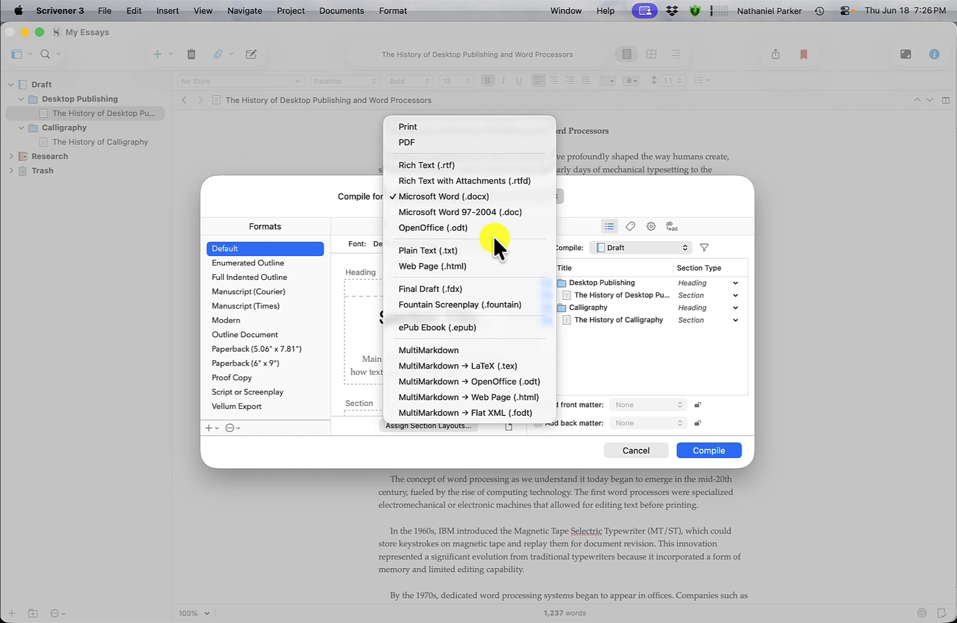
pyautogui.click(490, 194)
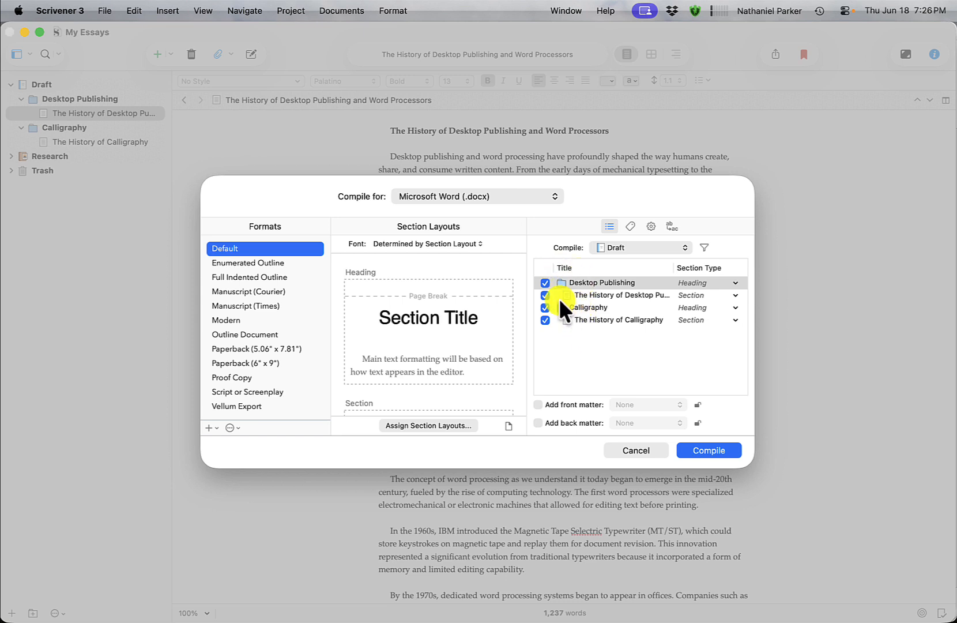
# Compile the Draft's folders and documents and export the file as My Essays.docx to Downloads.
pyautogui.click(545, 282)
pyautogui.click(545, 308)
pyautogui.click(543, 319)
pyautogui.click(690, 448)
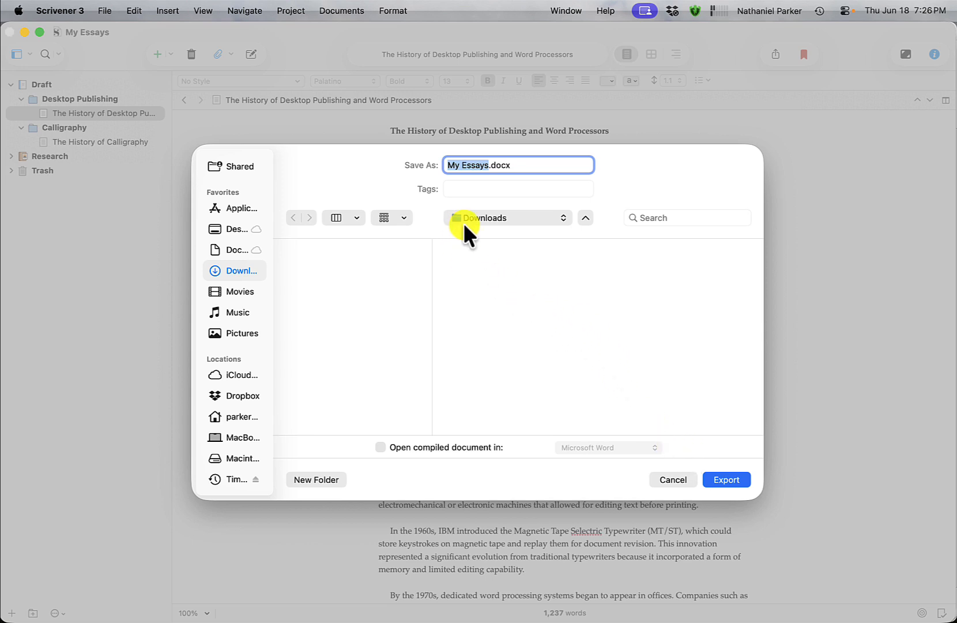
pyautogui.keyDown('shift'); pyautogui.click(445, 170); pyautogui.keyUp('shift')
pyautogui.click(725, 482)
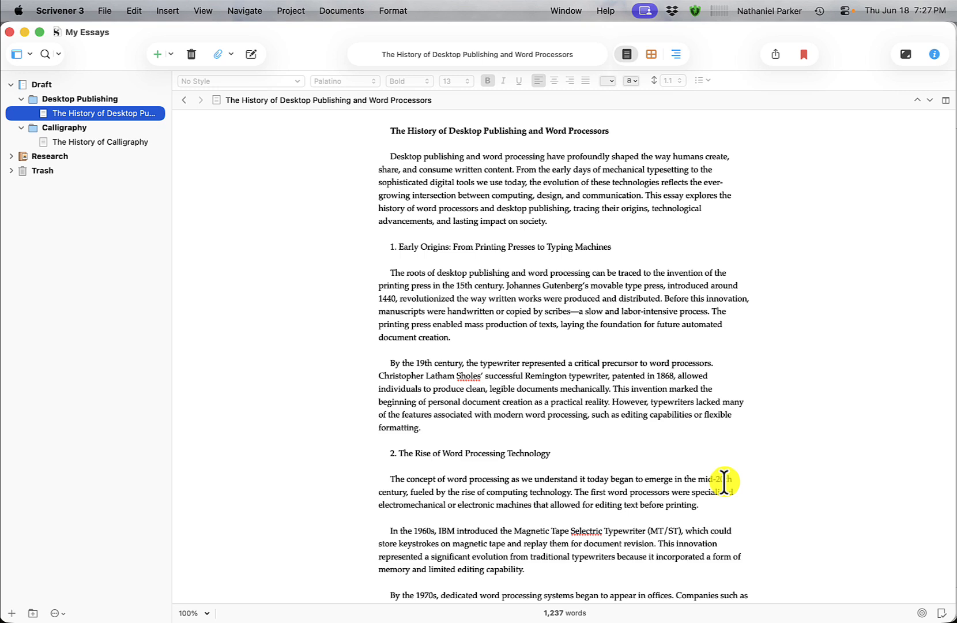
# Switch to Nota Bene.
pyautogui.press('super+Tab')
pyautogui.press('super+Tab')
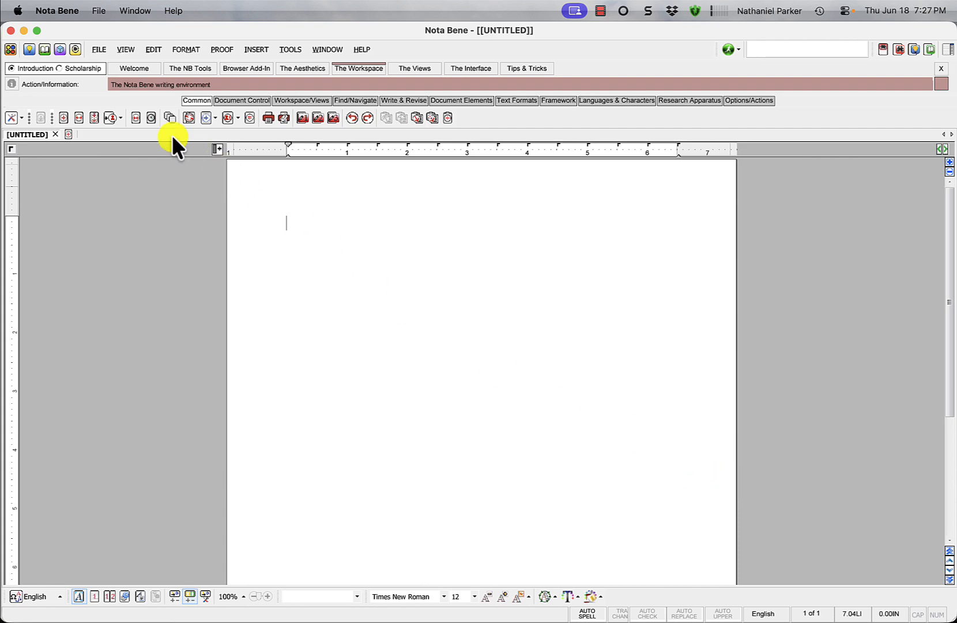
pyautogui.click(111, 66)
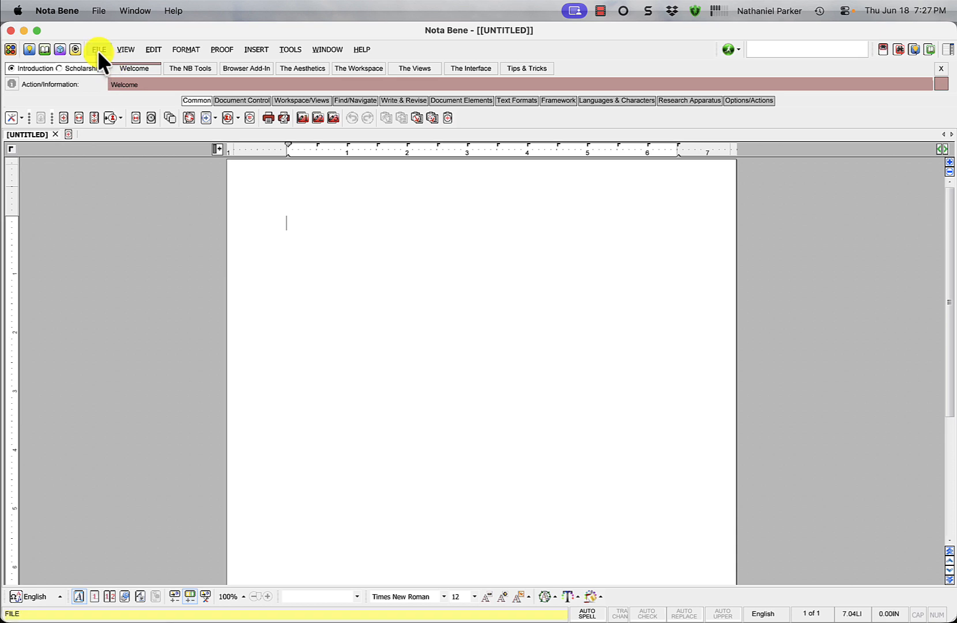
# Open My Essays.docx from Downloads, declining to overwrite the existing version and to apply a style manual.
pyautogui.click(96, 49)
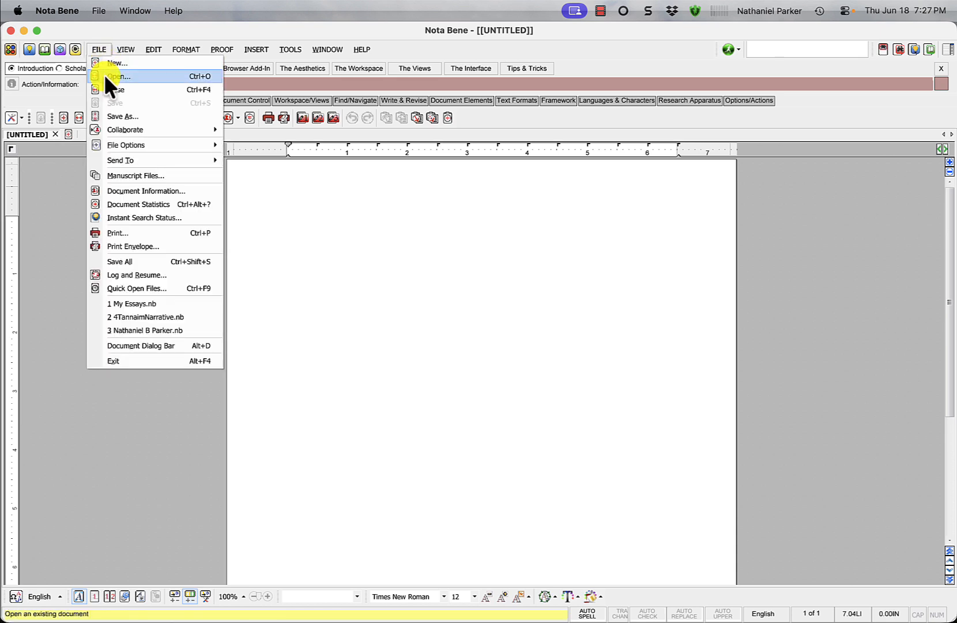
pyautogui.click(105, 77)
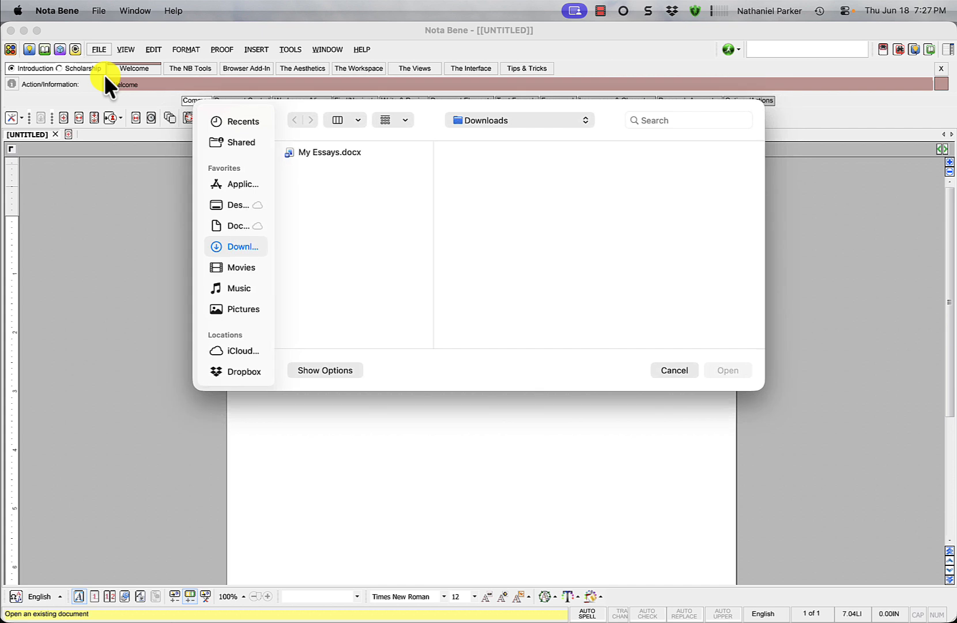
pyautogui.click(322, 153)
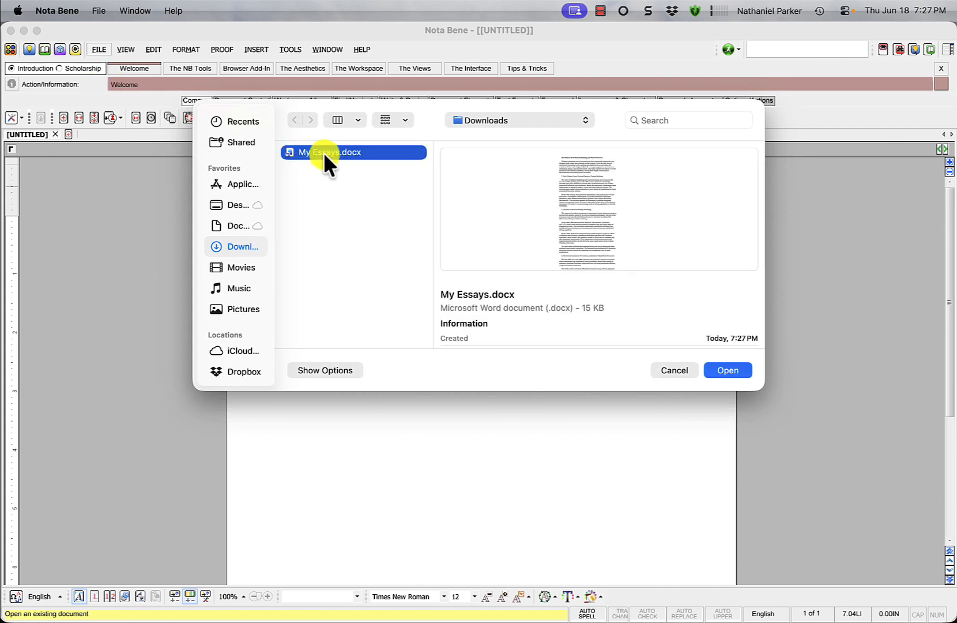
pyautogui.click(722, 366)
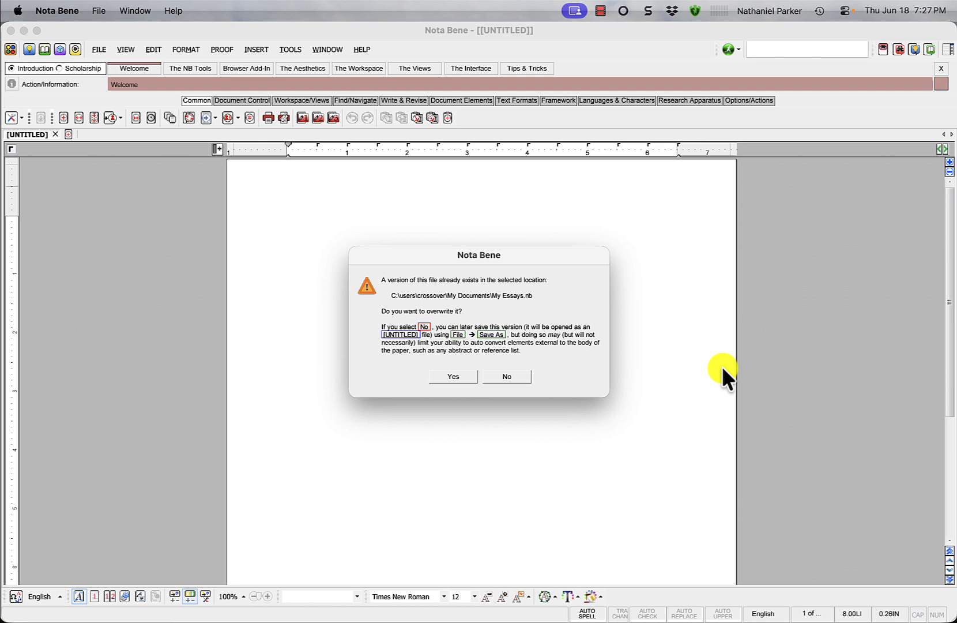
pyautogui.click(506, 376)
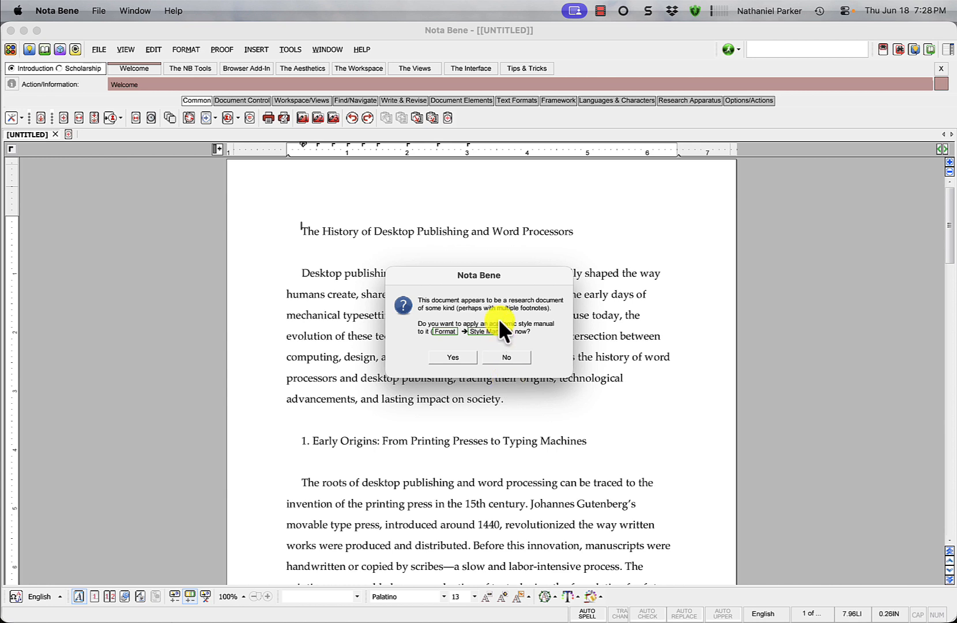
pyautogui.click(507, 357)
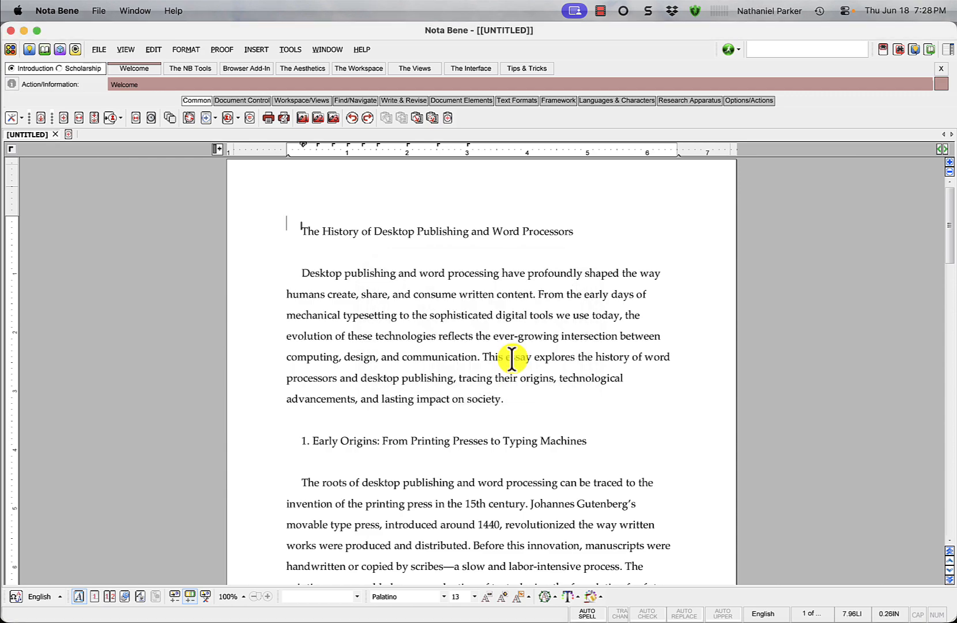
# Review the imported document's text and formatting.
pyautogui.scroll(-3, 505, 358)
pyautogui.scroll(-6, 505, 357)
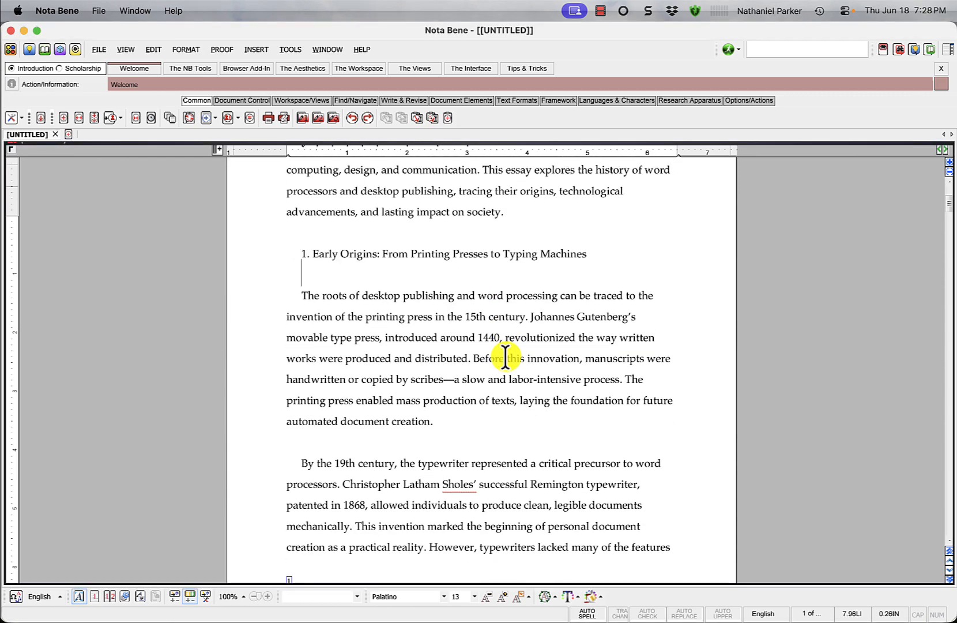
pyautogui.scroll(-15, 505, 356)
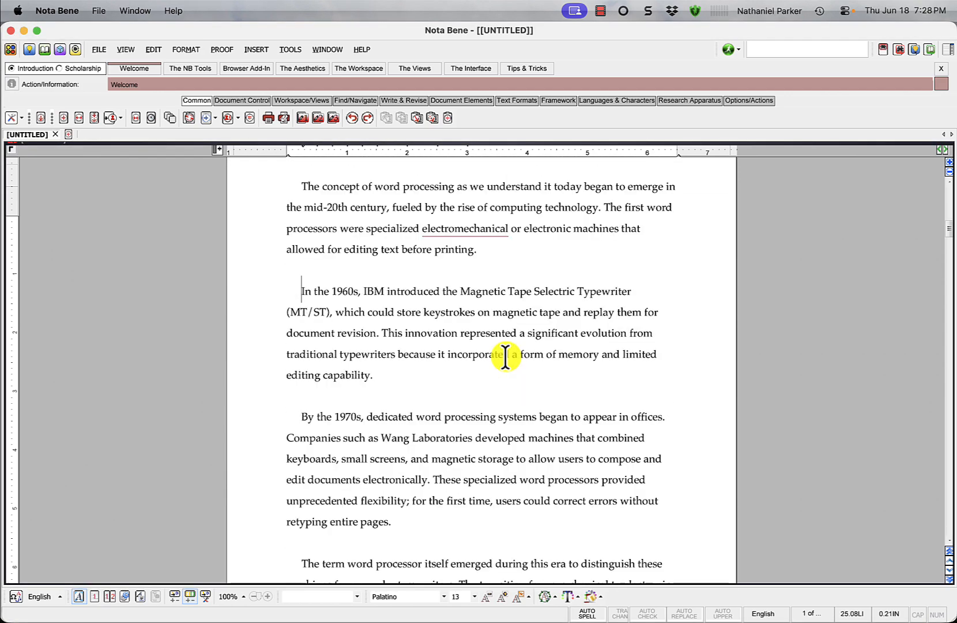
pyautogui.scroll(-15, 505, 356)
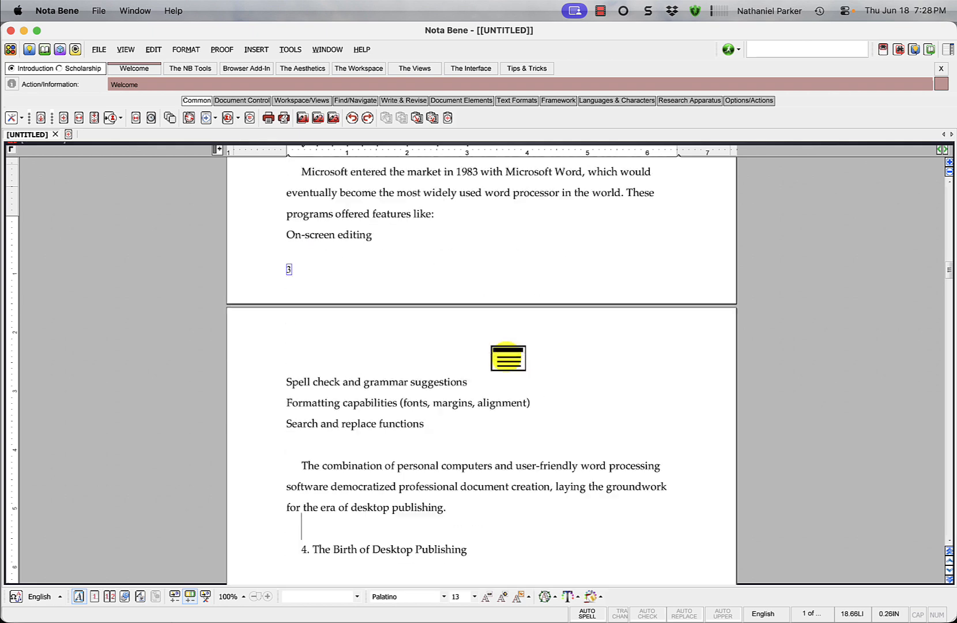
pyautogui.scroll(-1, 505, 356)
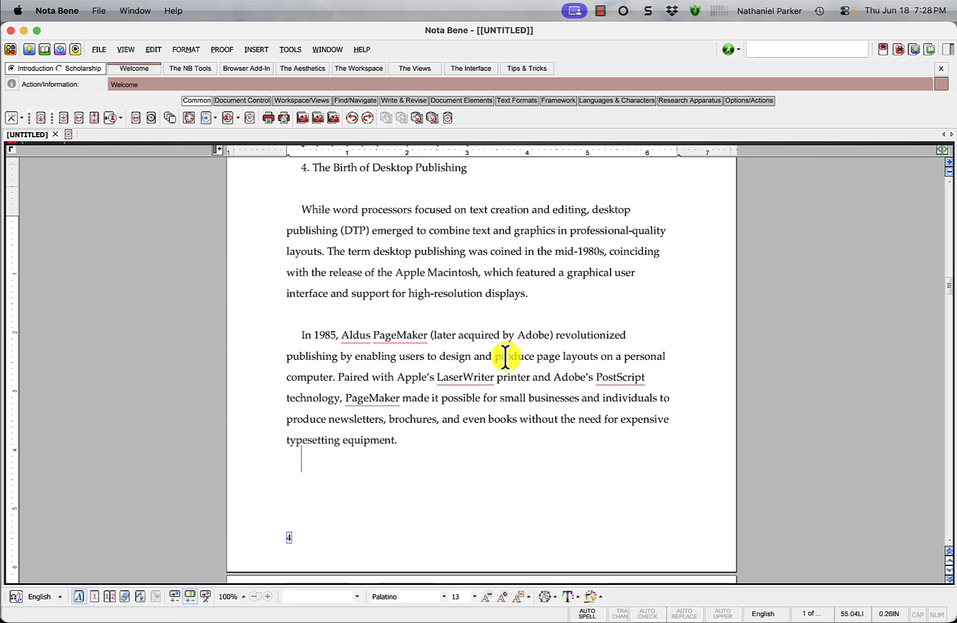
pyautogui.click(101, 48)
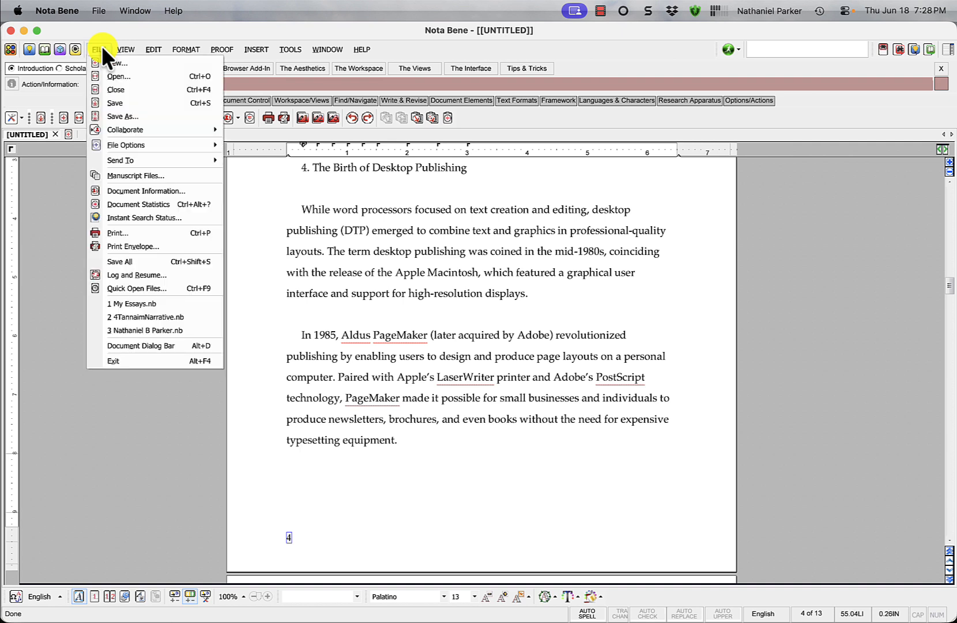
pyautogui.click(120, 114)
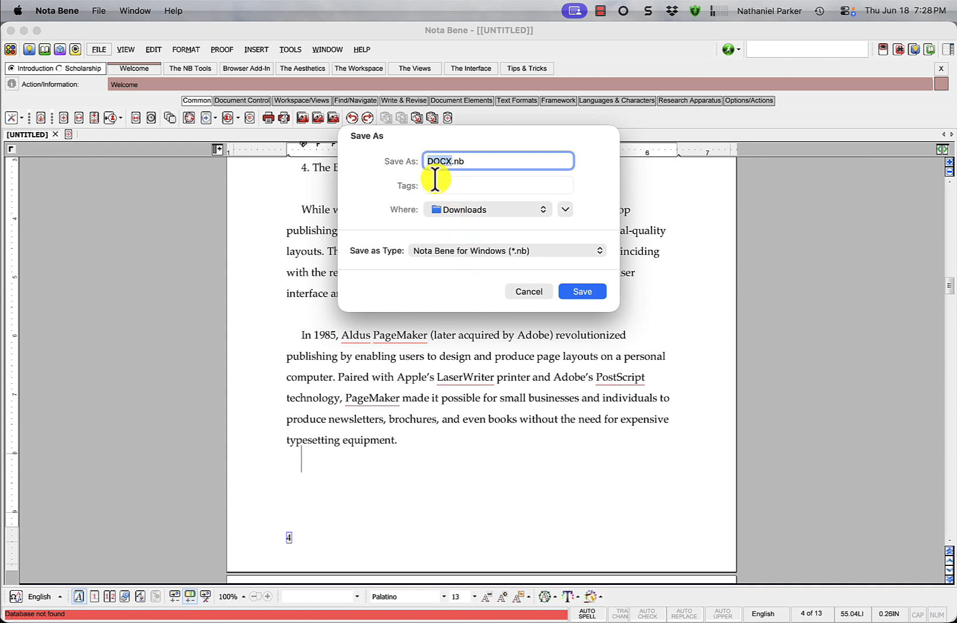
pyautogui.write('Myu')
pyautogui.press('BackSpace')
pyautogui.write('Essays')
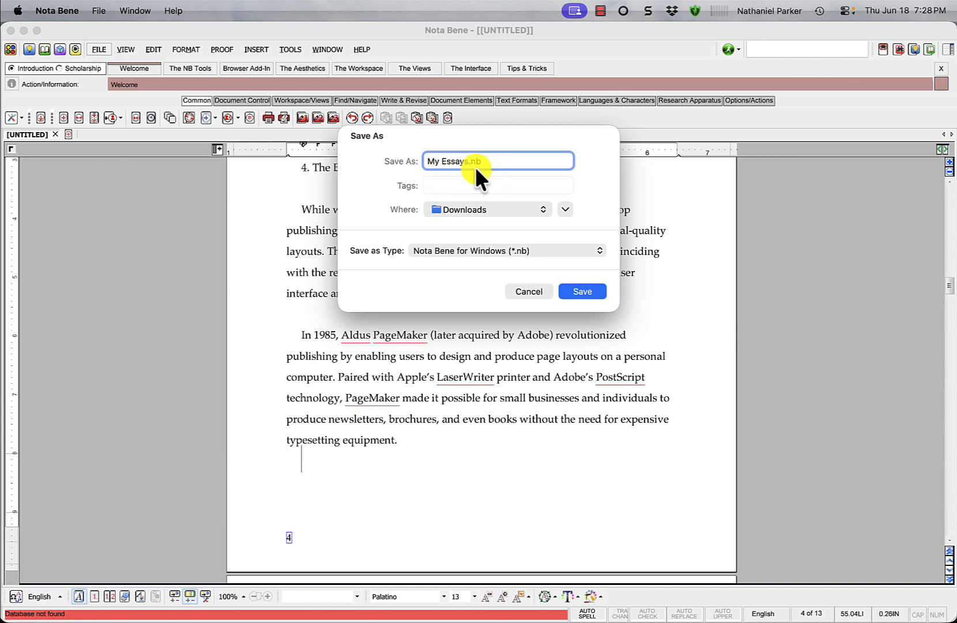
pyautogui.click(525, 288)
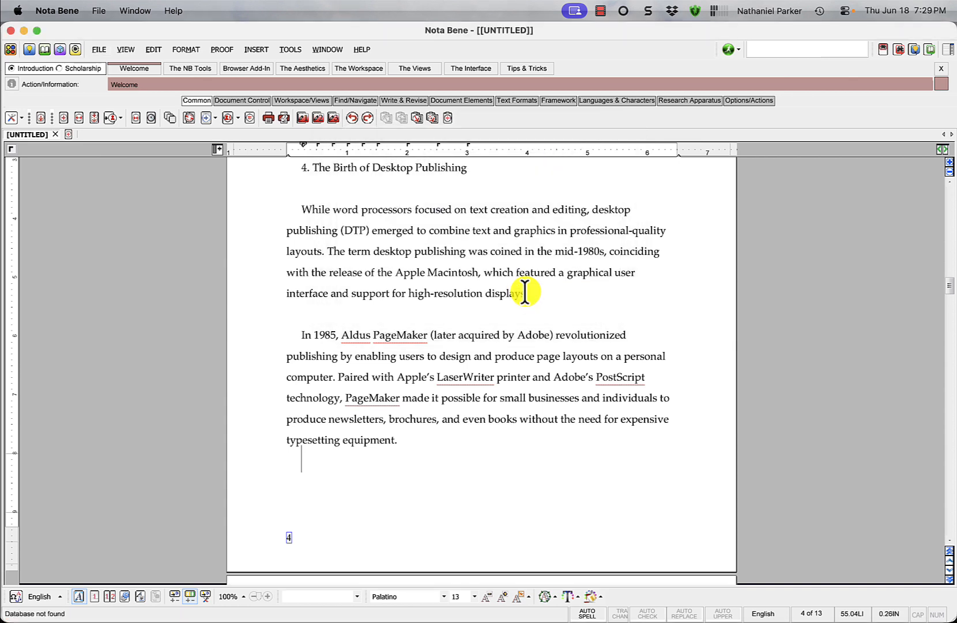